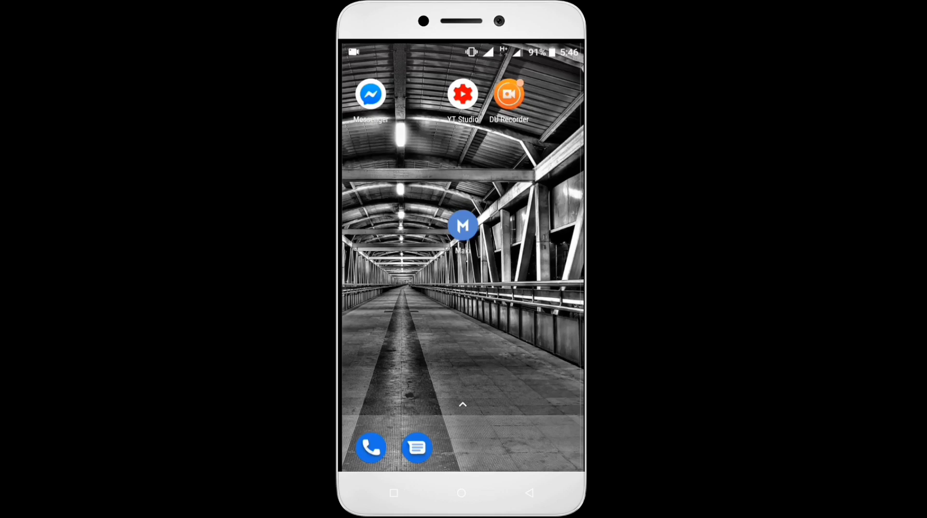
- Launch the Maki app from the home screen
click(464, 228)
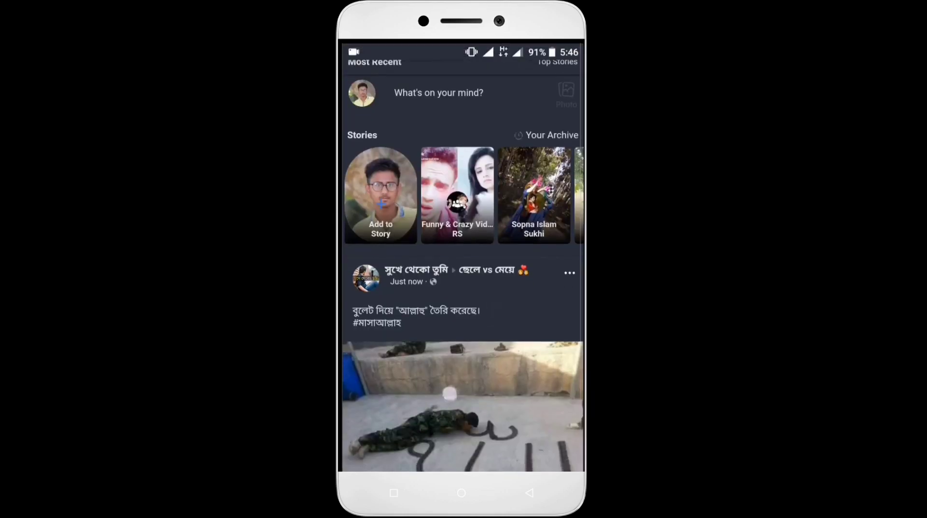
scroll(463, 348, down, 5)
scroll(463, 266, down, 4)
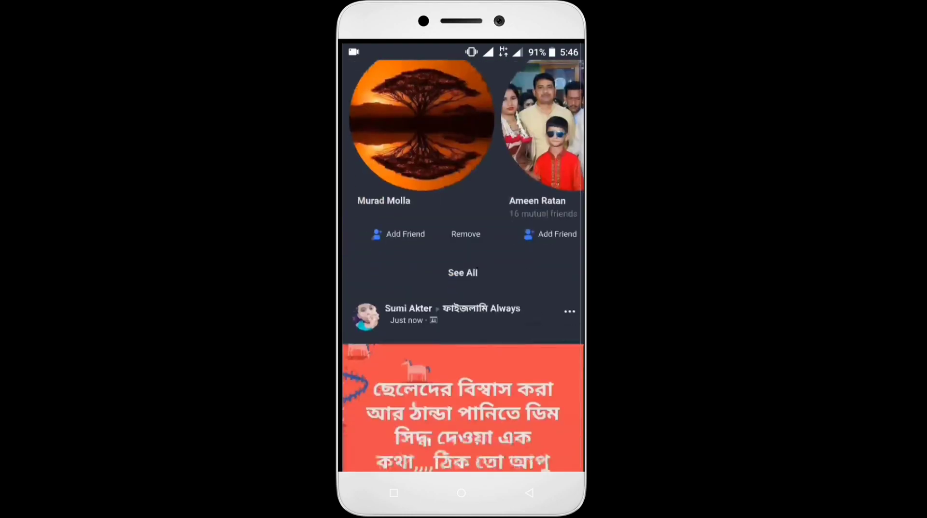
scroll(464, 290, down, 10)
scroll(463, 290, down, 5)
scroll(464, 290, down, 5)
scroll(501, 258, down, 2)
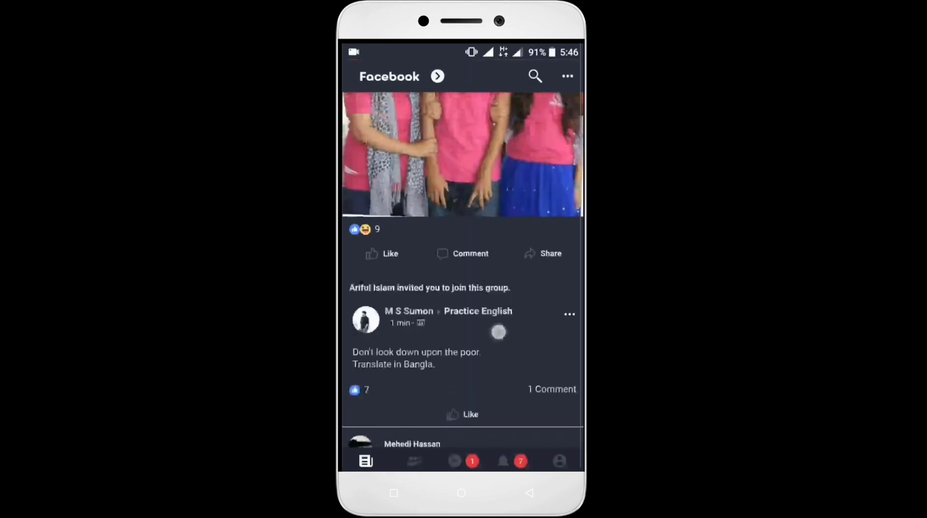
scroll(498, 332, down, 5)
scroll(499, 305, down, 5)
scroll(522, 276, down, 5)
scroll(521, 259, down, 1)
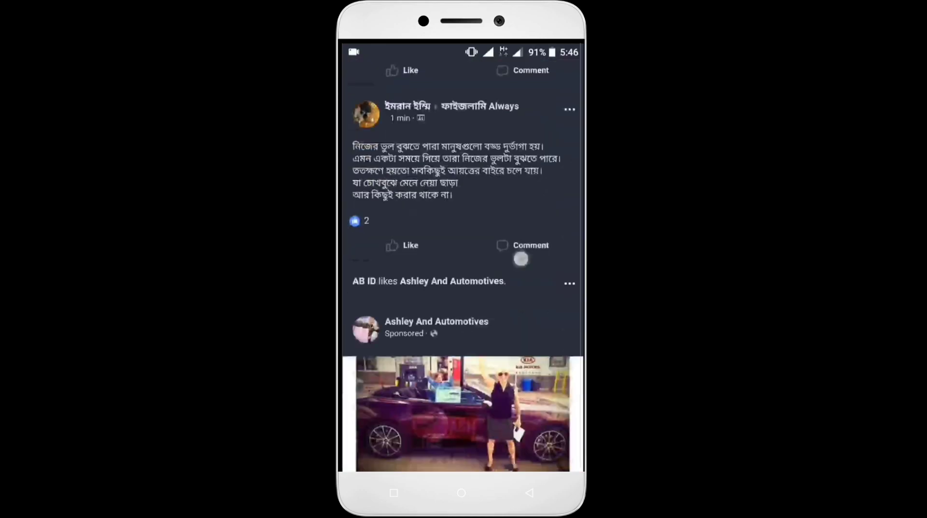
scroll(521, 259, down, 5)
scroll(507, 268, down, 5)
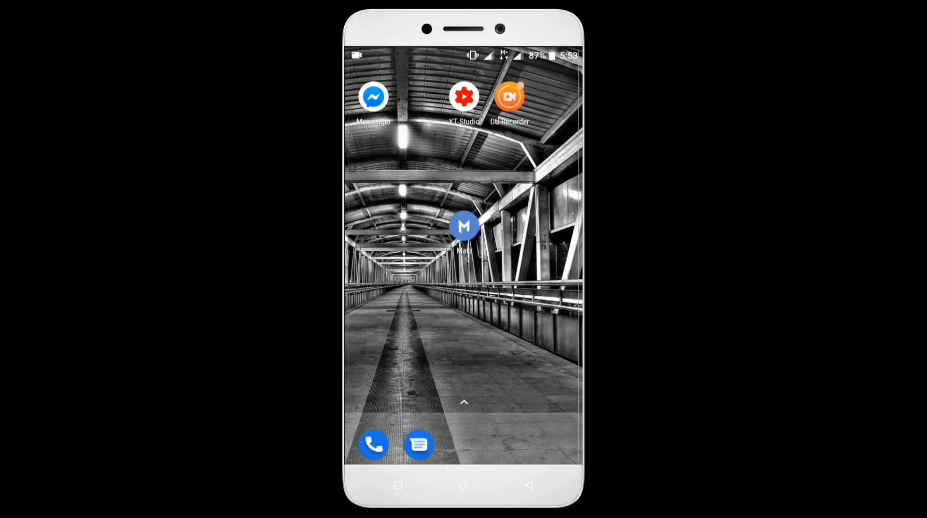
scroll(464, 290, down, 5)
scroll(463, 290, down, 3)
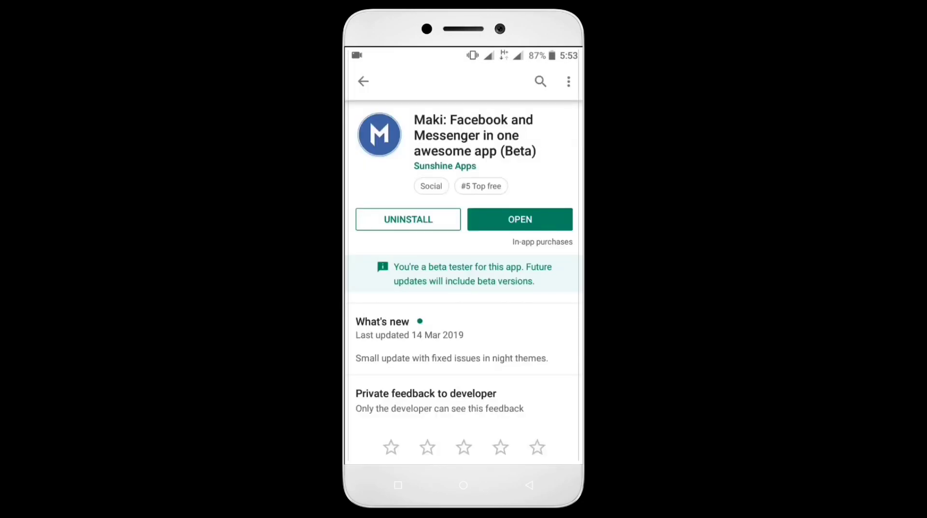
drag(459, 182, 459, 136)
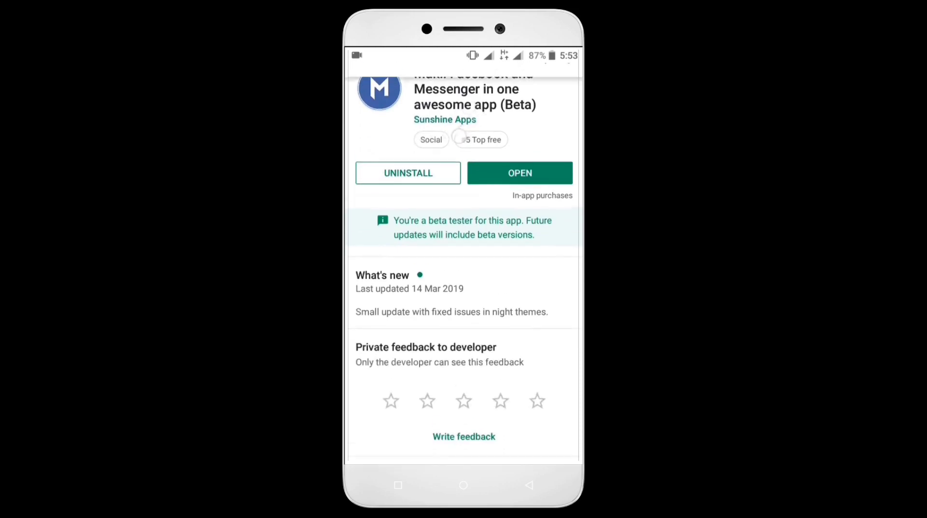
drag(464, 316, 529, 191)
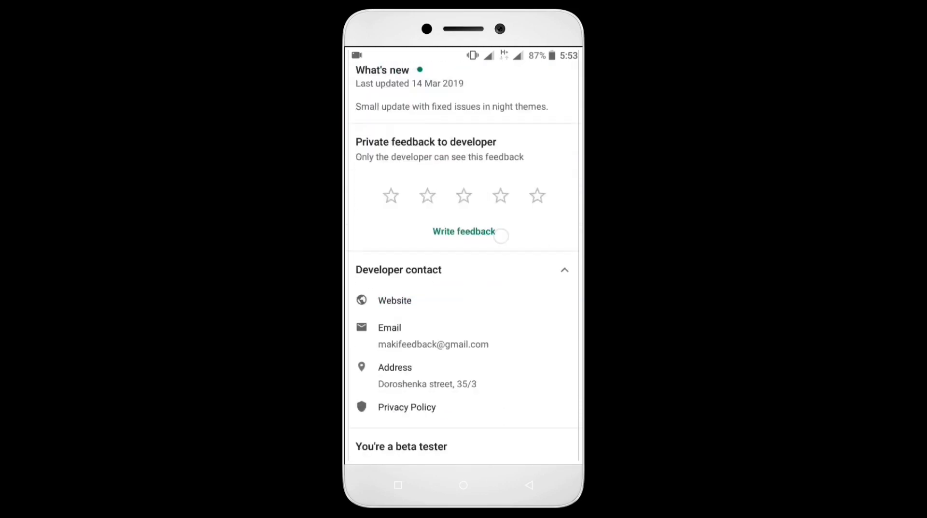
mouse_move(507, 363)
mouse_down()
mouse_move(523, 201)
mouse_move(549, 441)
mouse_up()
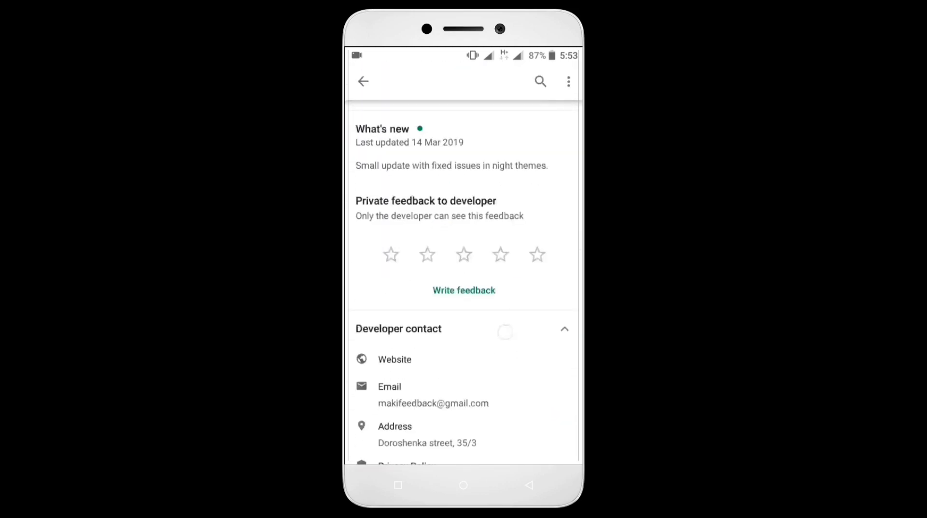
- Scroll Maki's Play Store page, then go home and relaunch Maki
drag(505, 332, 507, 450)
key(super)
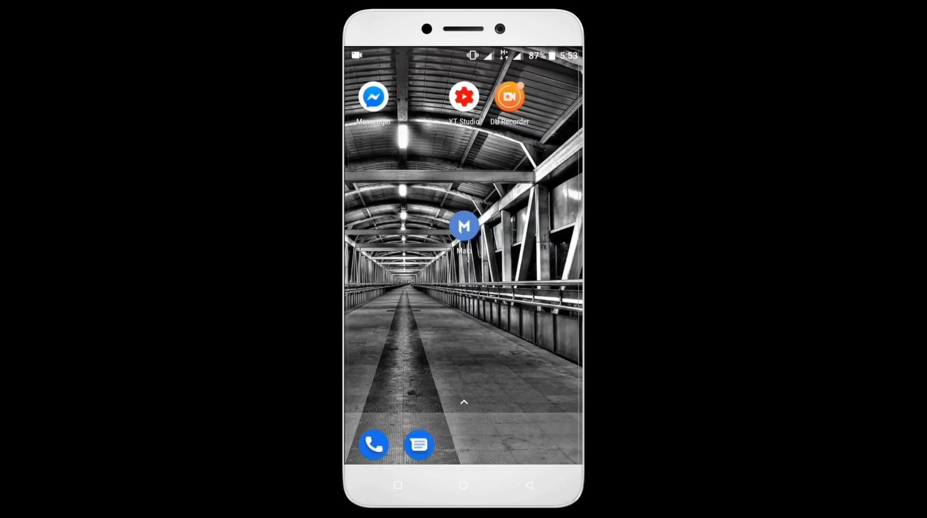
click(463, 226)
drag(481, 364, 522, 252)
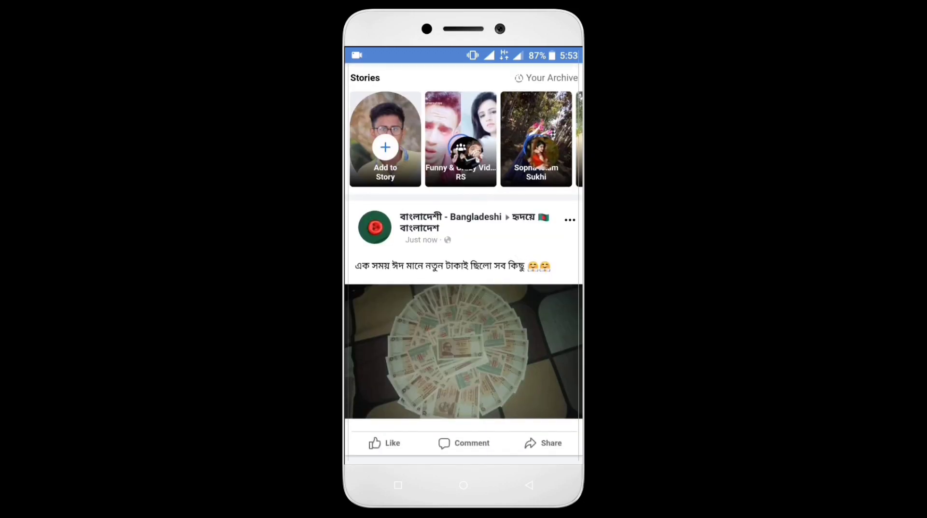
scroll(464, 261, up, 1)
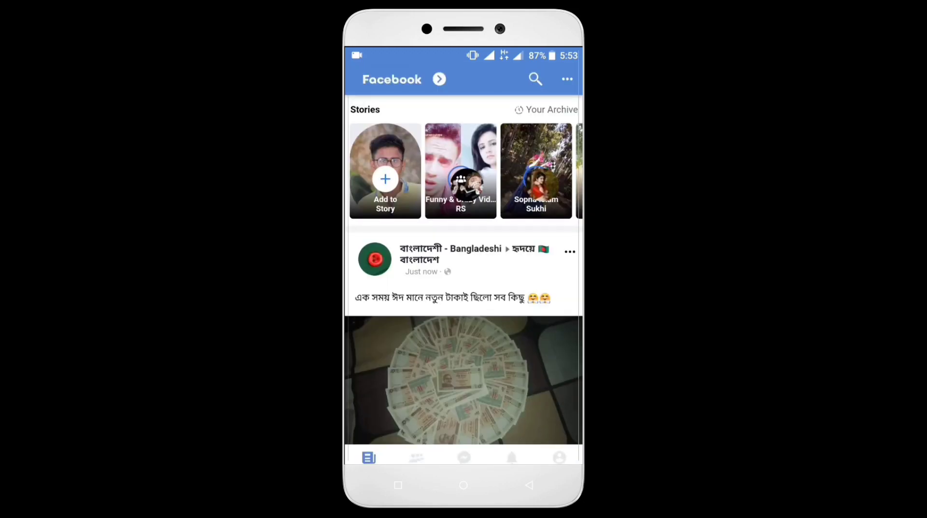
scroll(463, 290, down, 10)
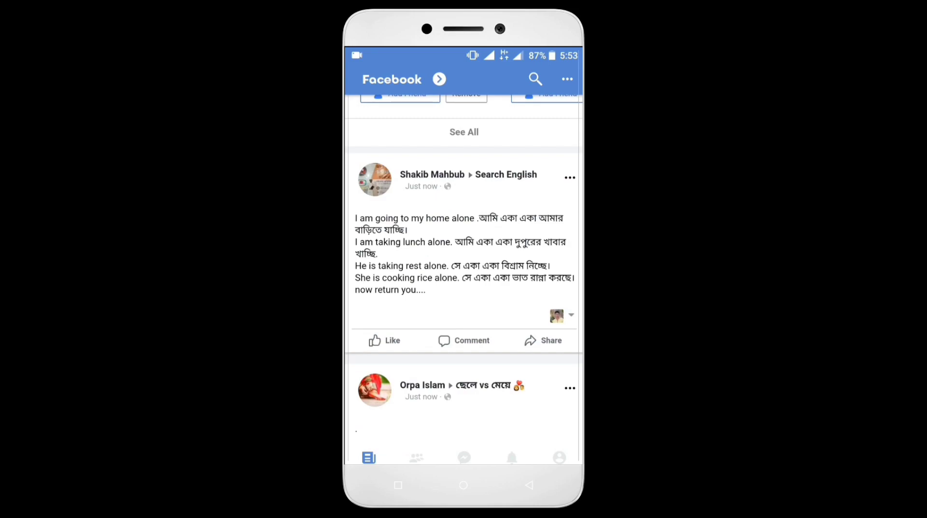
scroll(464, 276, down, 3)
scroll(464, 276, up, 10)
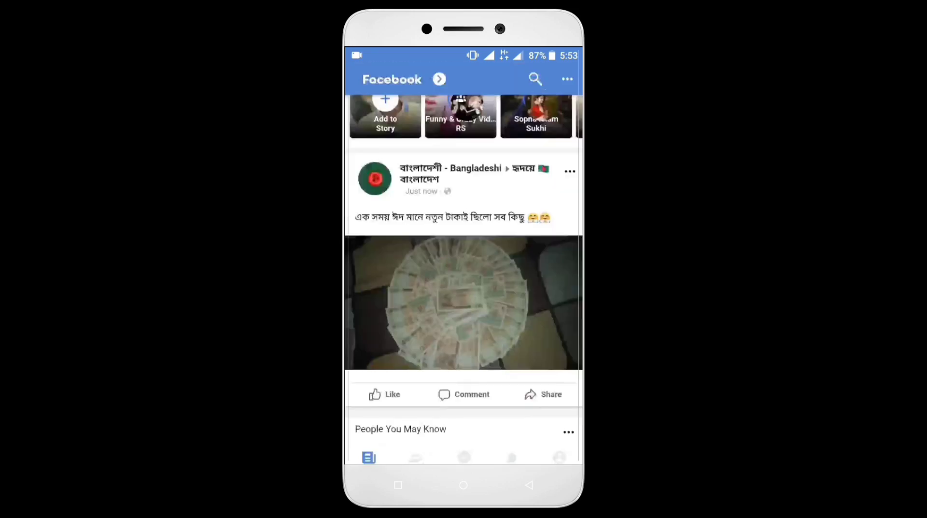
scroll(464, 269, up, 2)
- Open Maki's Settings from the ⋯ menu and enter the General group
click(567, 78)
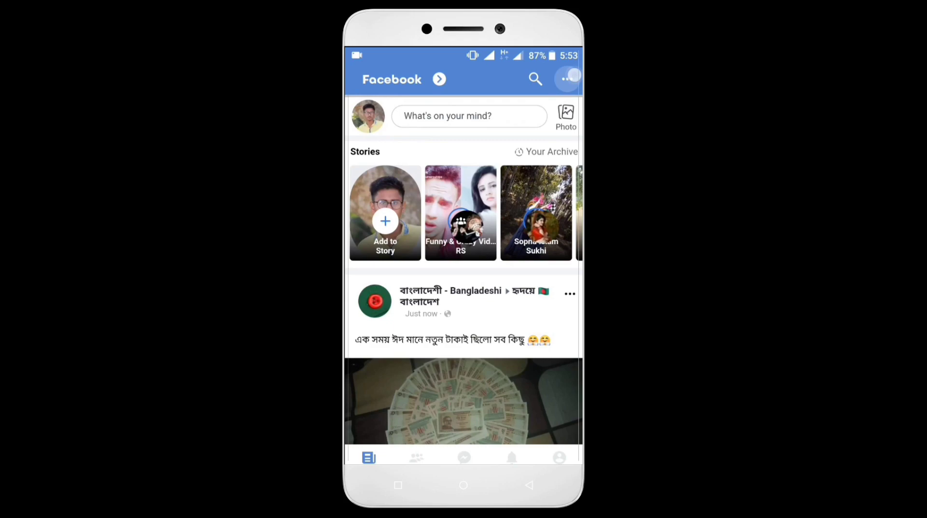
click(567, 78)
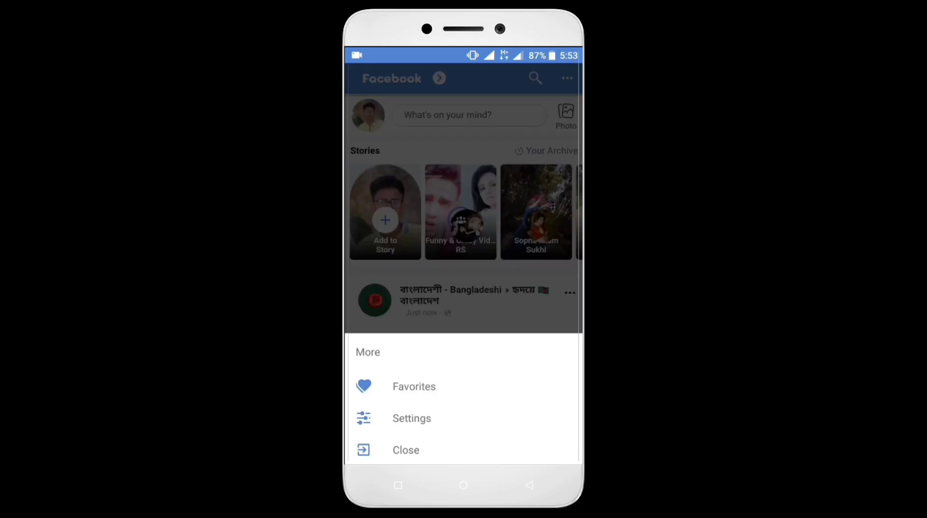
click(412, 417)
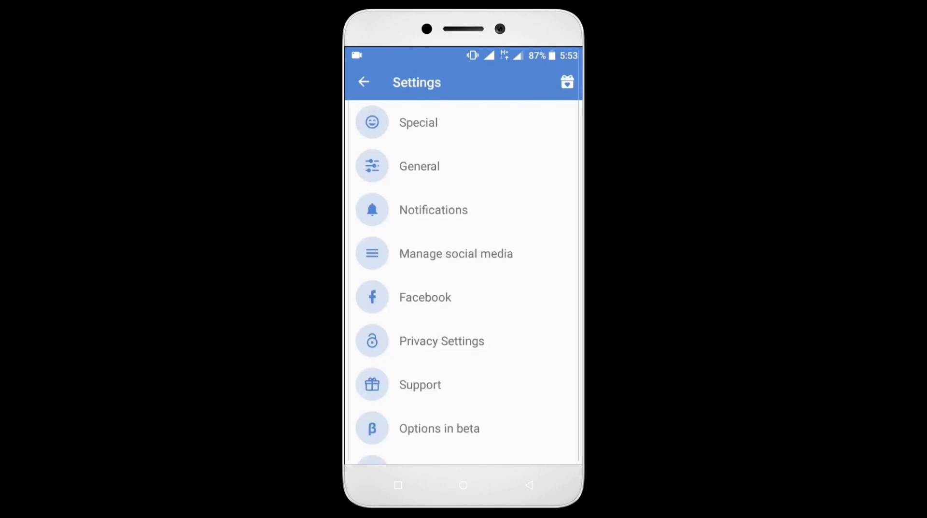
click(449, 173)
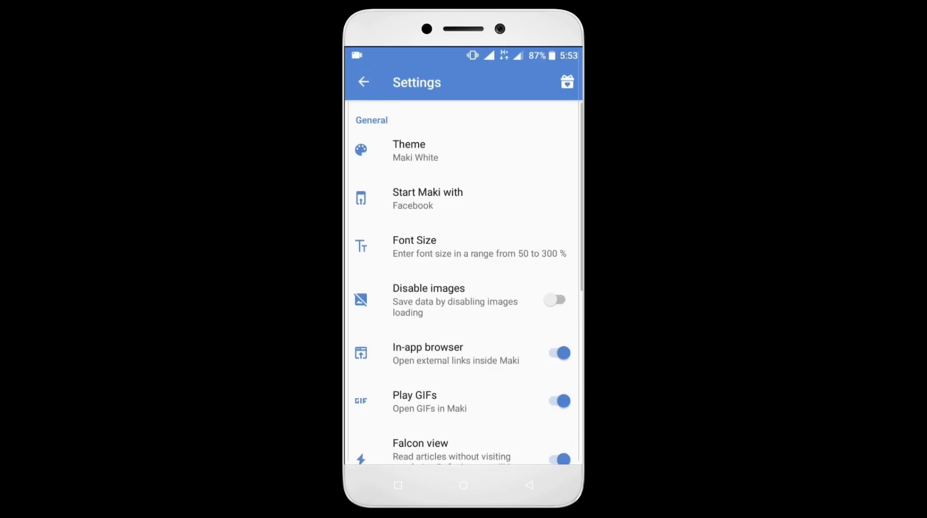
- Choose the Material dark theme and exit settings so Maki restarts with it
click(435, 150)
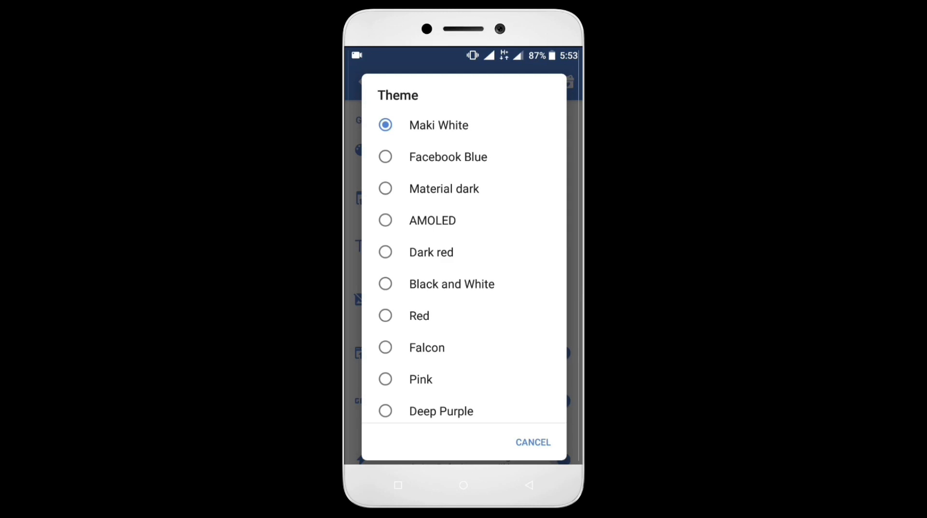
click(487, 191)
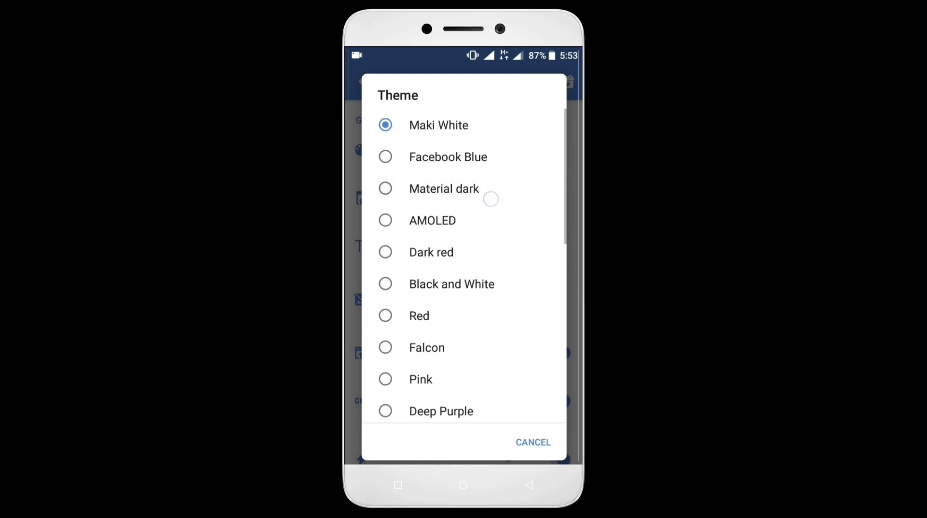
click(364, 83)
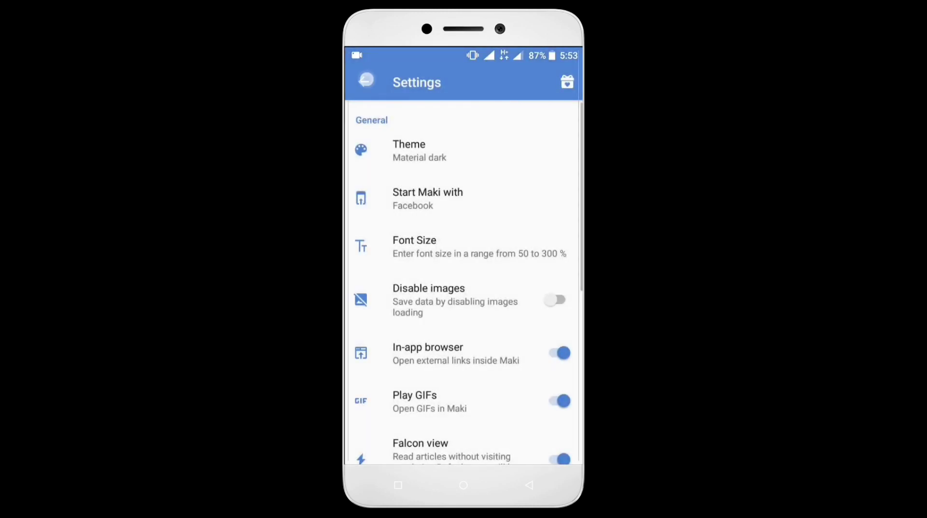
click(363, 83)
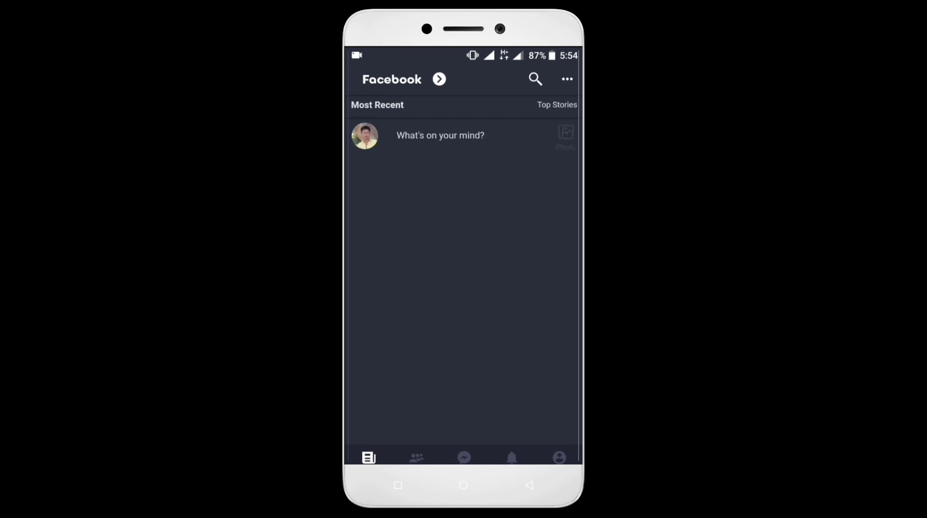
- Scroll the dark feed and switch to the Messenger conversations list
drag(519, 72, 519, 290)
click(384, 188)
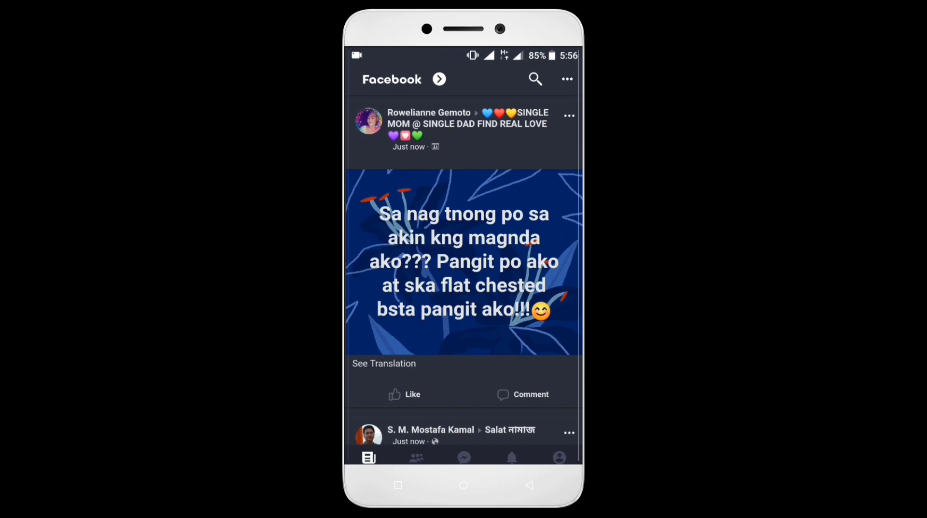
scroll(464, 265, down, 2)
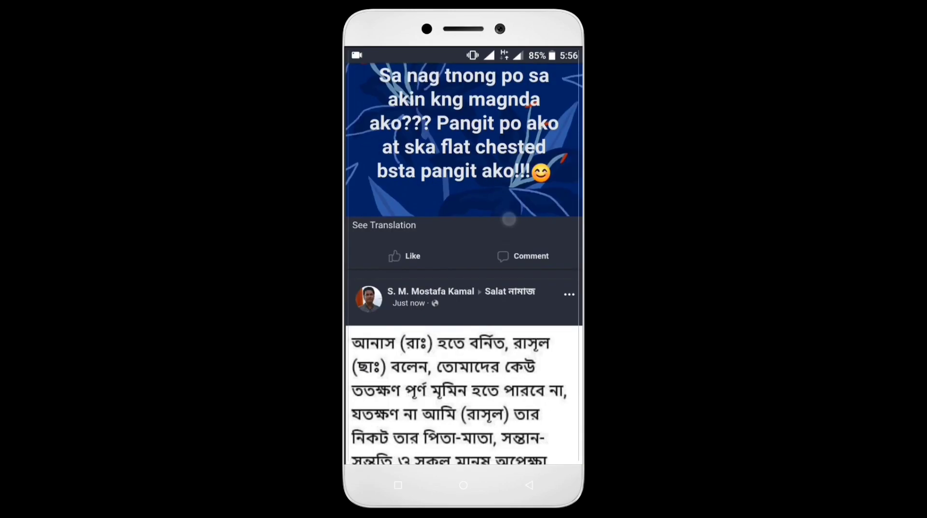
scroll(464, 264, down, 3)
scroll(464, 265, down, 5)
scroll(464, 264, down, 3)
scroll(464, 264, down, 4)
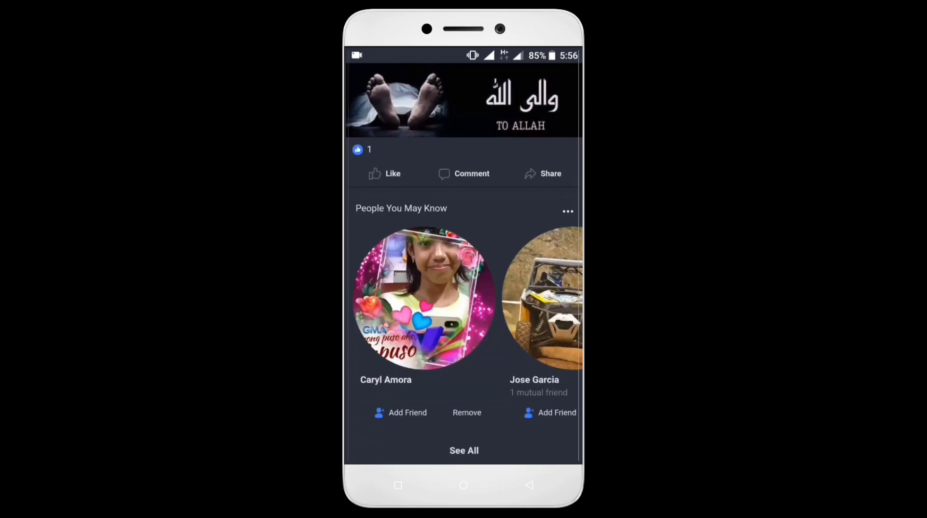
scroll(512, 265, up, 2)
scroll(512, 264, down, 1)
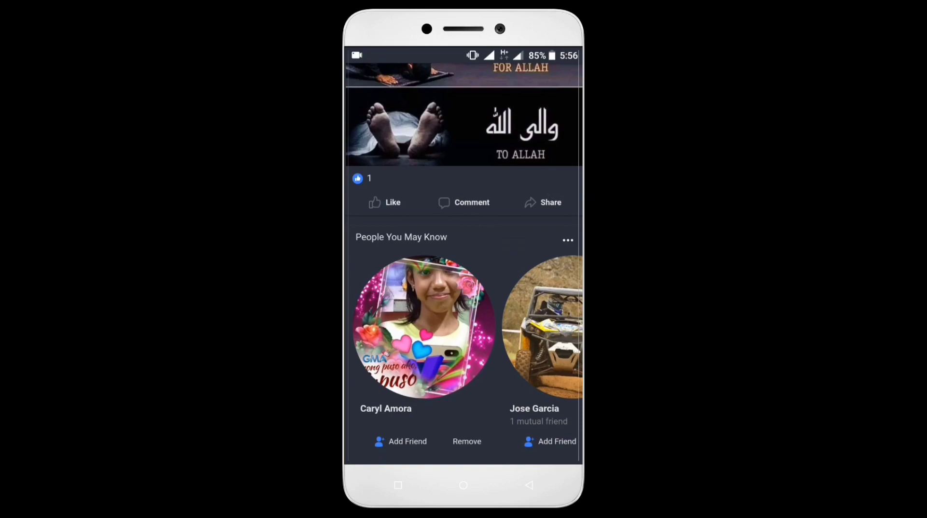
scroll(512, 265, up, 3)
scroll(464, 264, up, 5)
click(463, 457)
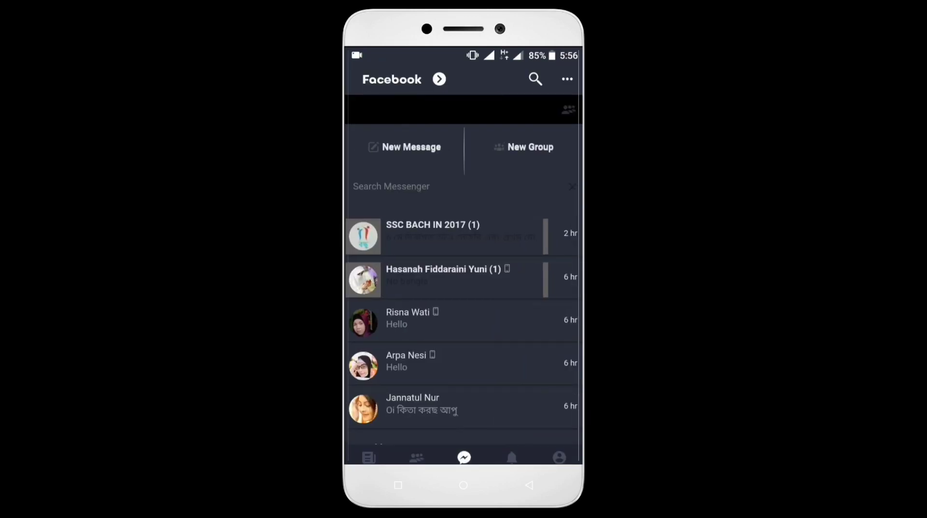
scroll(464, 305, down, 2)
scroll(477, 416, up, 2)
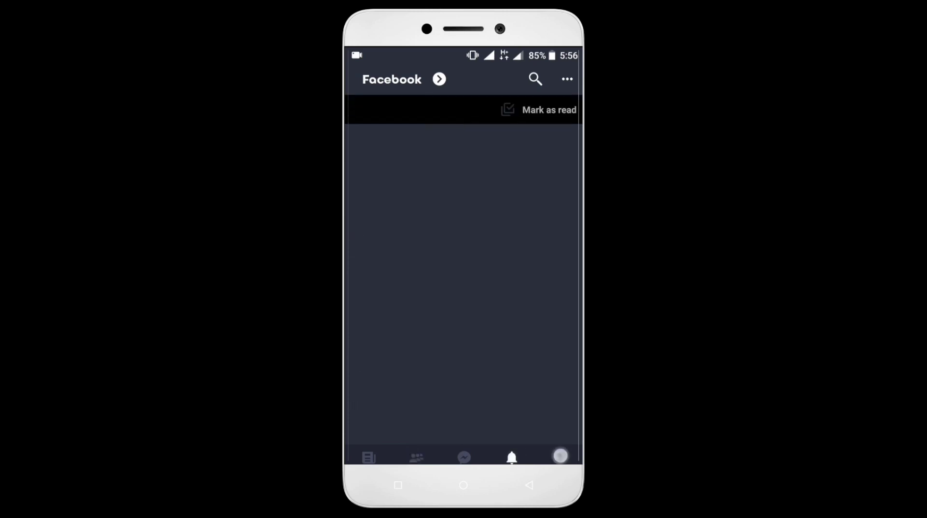
scroll(521, 319, down, 3)
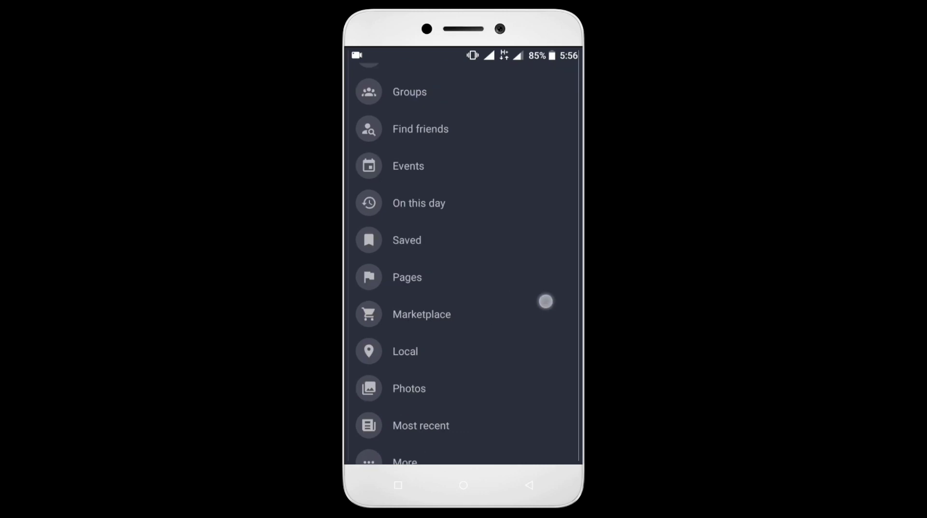
scroll(507, 365, up, 3)
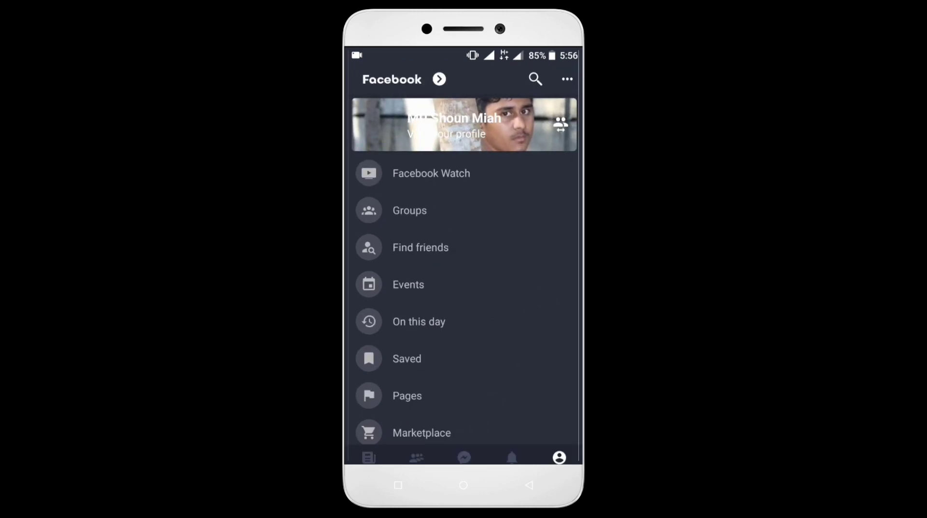
click(537, 306)
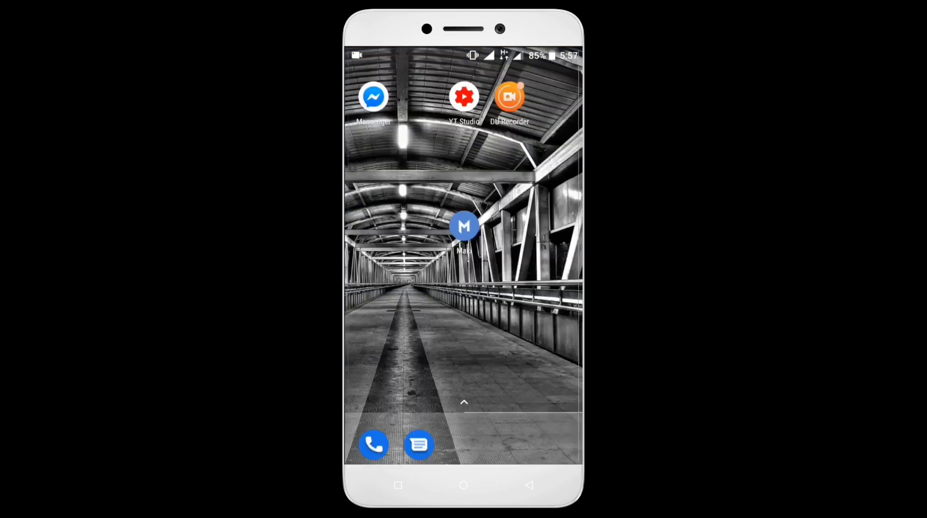